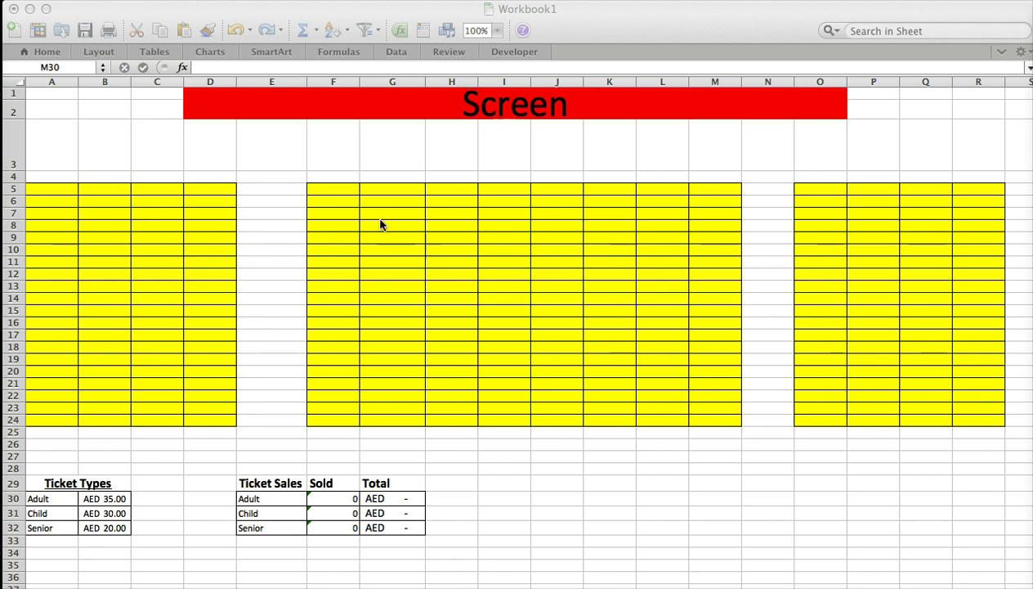
- Focus the workbook and browse the border styles without changing anything
{"action": "left_click", "coordinate": [1003, 55]}
{"action": "left_click", "coordinate": [1004, 55]}
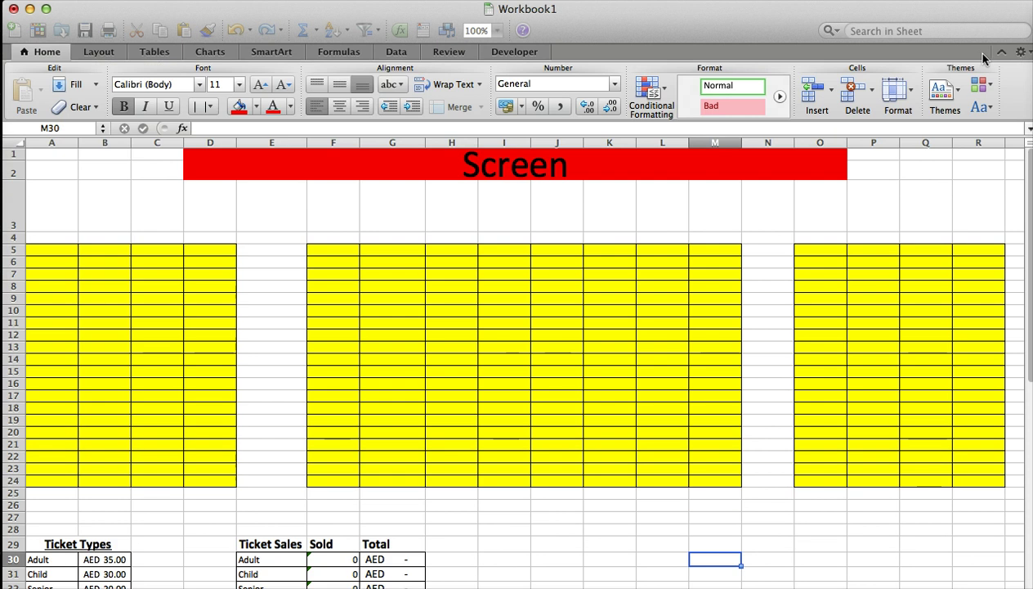
{"action": "left_click", "coordinate": [212, 107]}
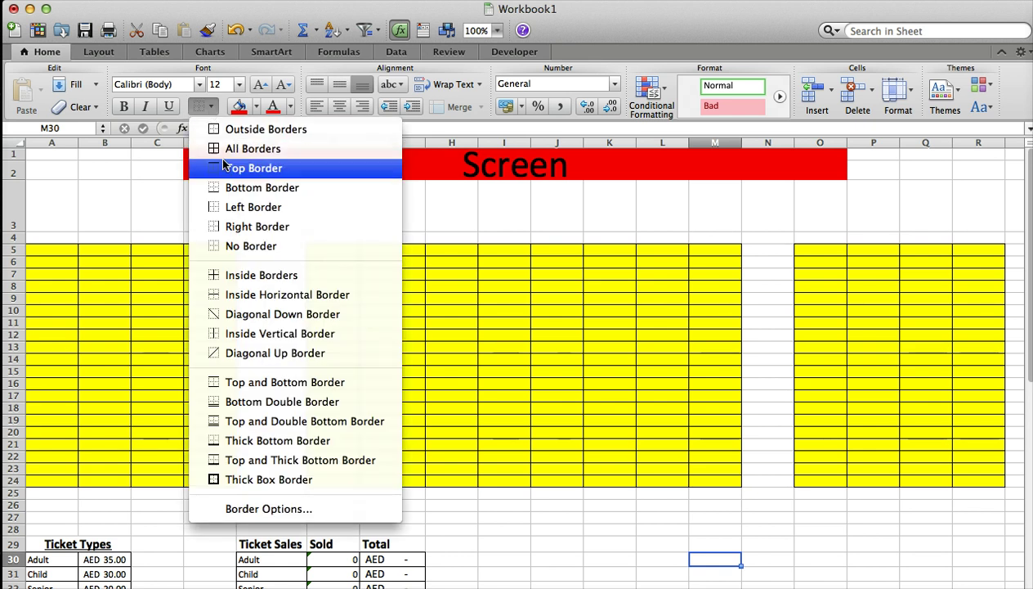
{"action": "left_click", "coordinate": [211, 108]}
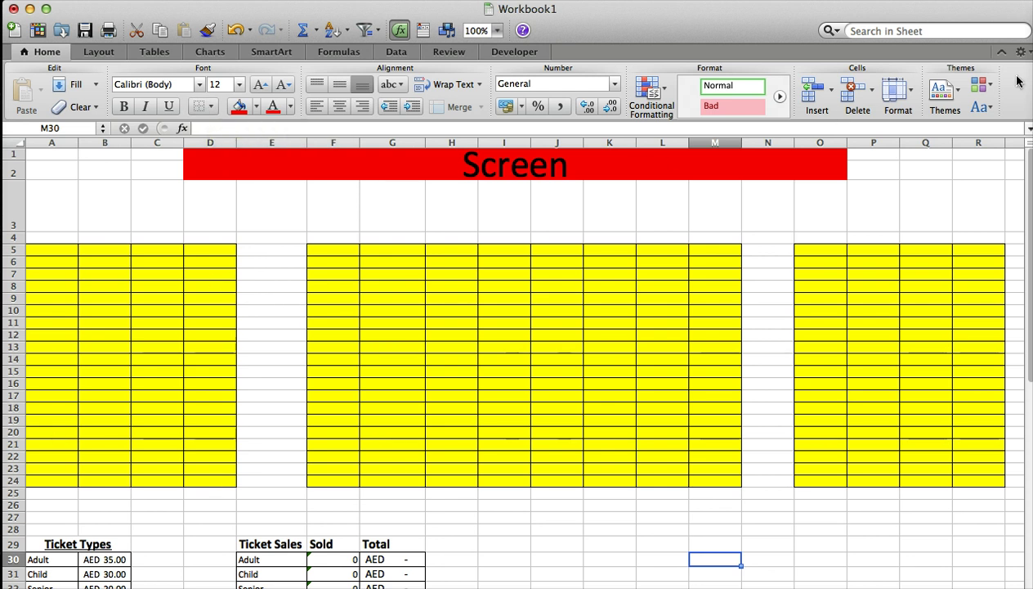
{"action": "left_click", "coordinate": [1001, 52]}
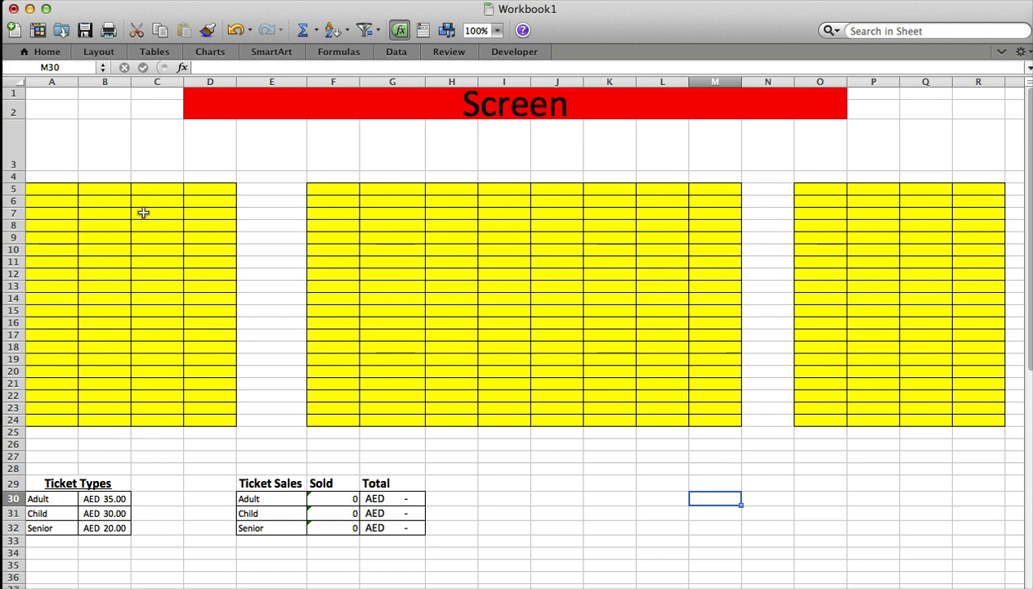
- Review the Child, Adult and Senior ticket types and prices
{"action": "left_click", "coordinate": [45, 498]}
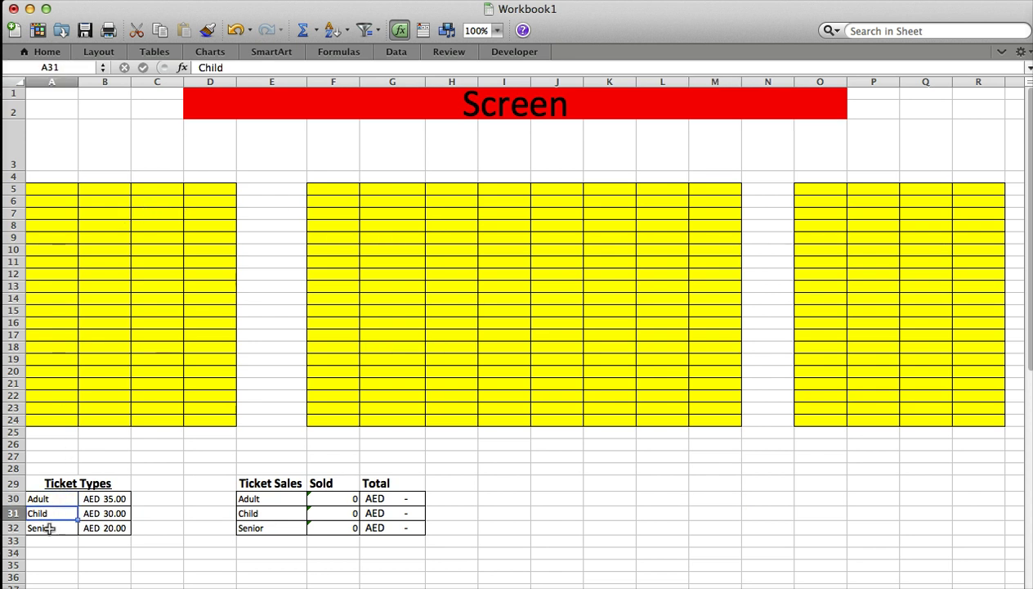
{"action": "left_click", "coordinate": [47, 527]}
{"action": "left_click", "coordinate": [114, 498]}
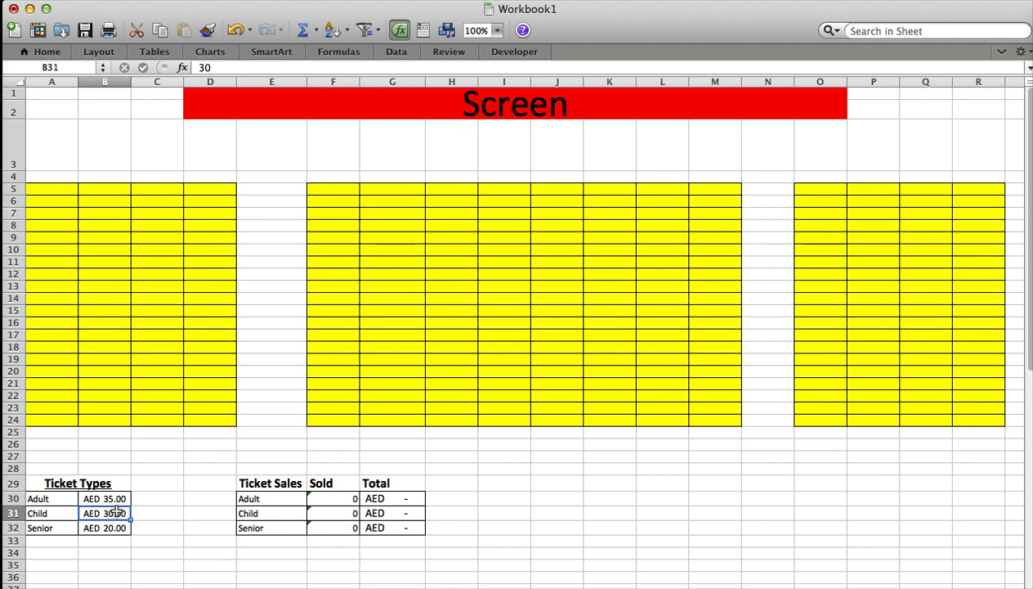
{"action": "left_click", "coordinate": [114, 498]}
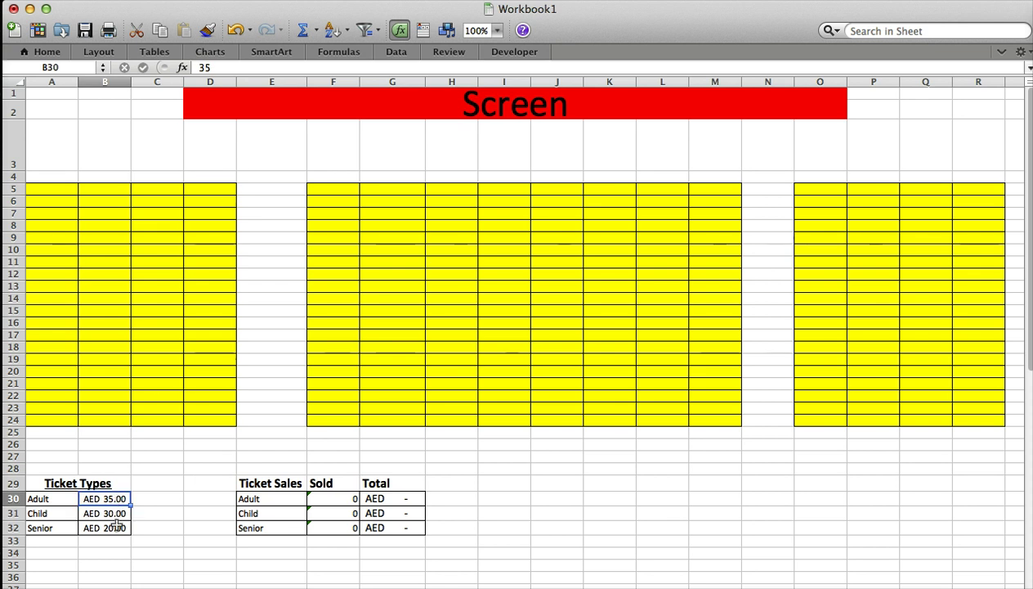
{"action": "left_click", "coordinate": [114, 527]}
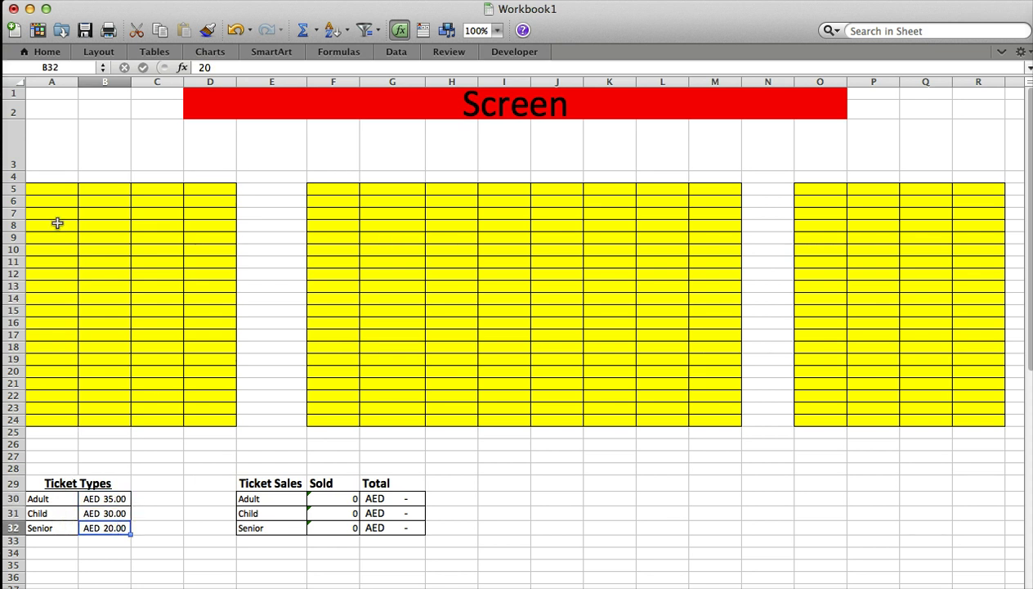
- Open the ticket-type drop-downs for seats A5 and C6, leaving both empty
{"action": "left_click", "coordinate": [58, 189]}
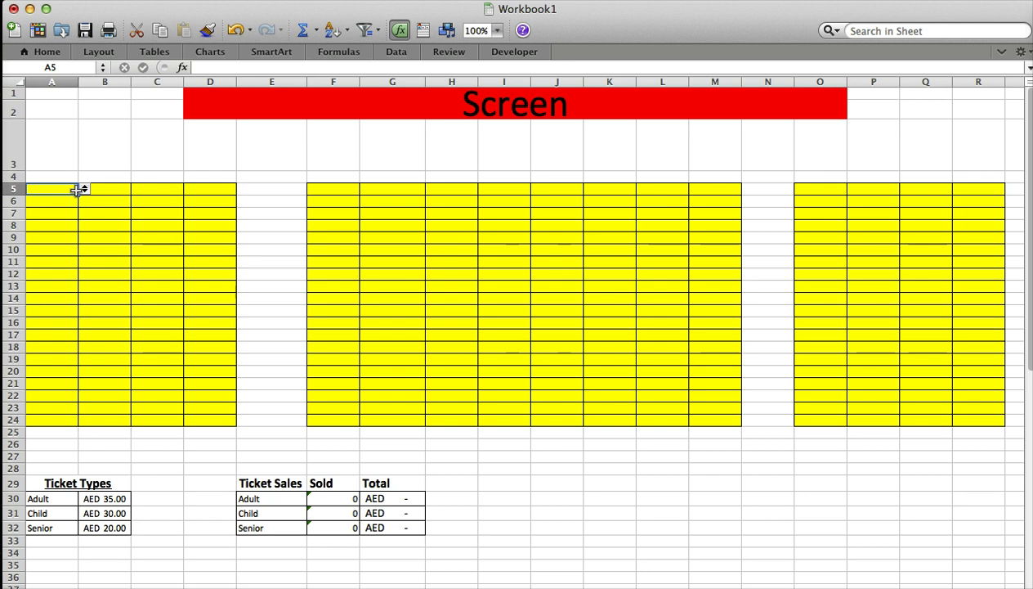
{"action": "left_click", "coordinate": [84, 189]}
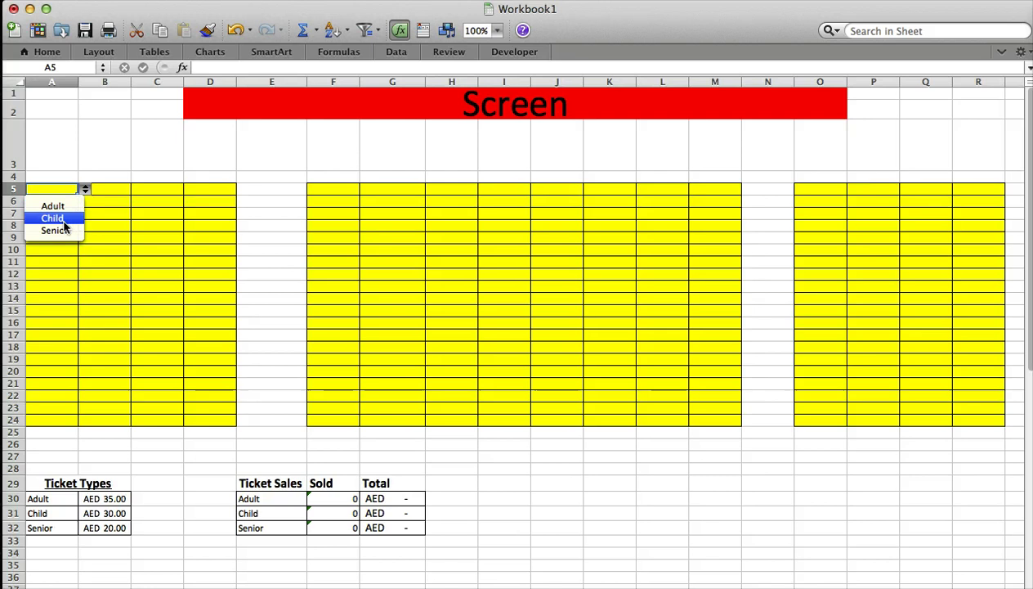
{"action": "key", "text": "Escape"}
{"action": "left_click", "coordinate": [157, 201]}
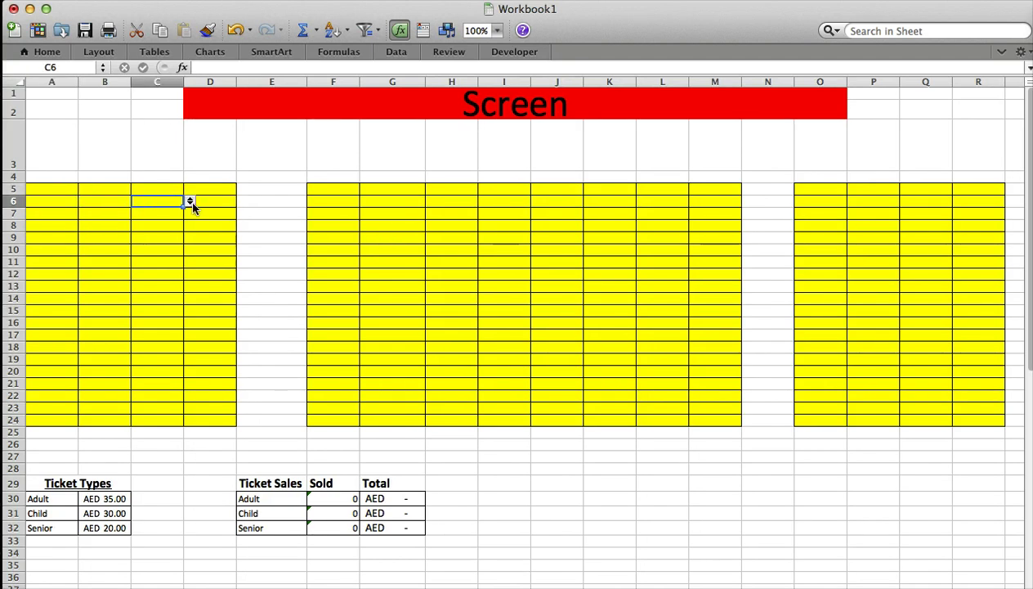
{"action": "left_click", "coordinate": [190, 201]}
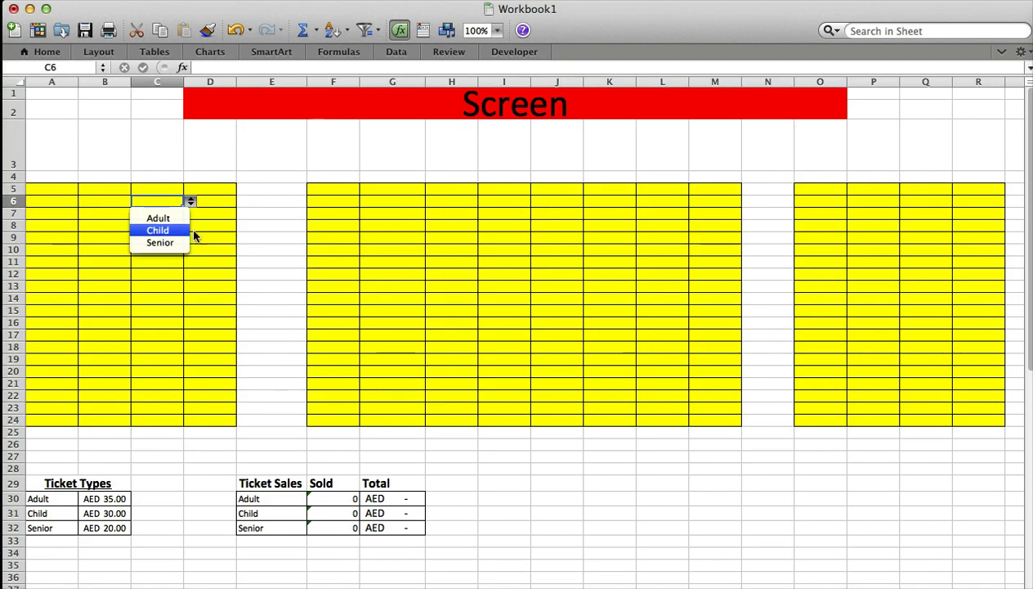
{"action": "key", "text": "Escape"}
- Book seat G12 as an Adult ticket
{"action": "left_click", "coordinate": [392, 273]}
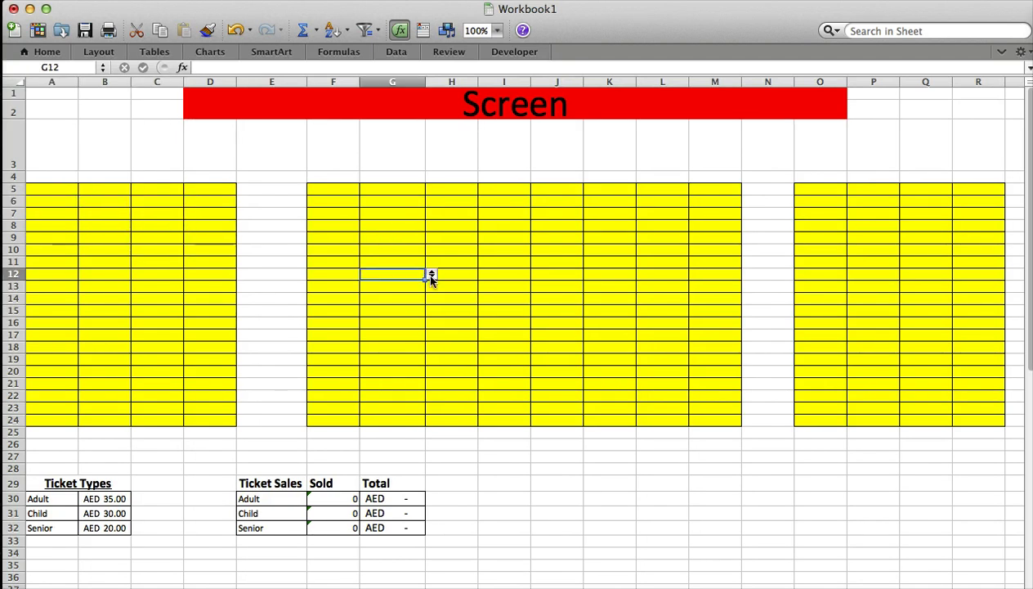
{"action": "left_click", "coordinate": [431, 275]}
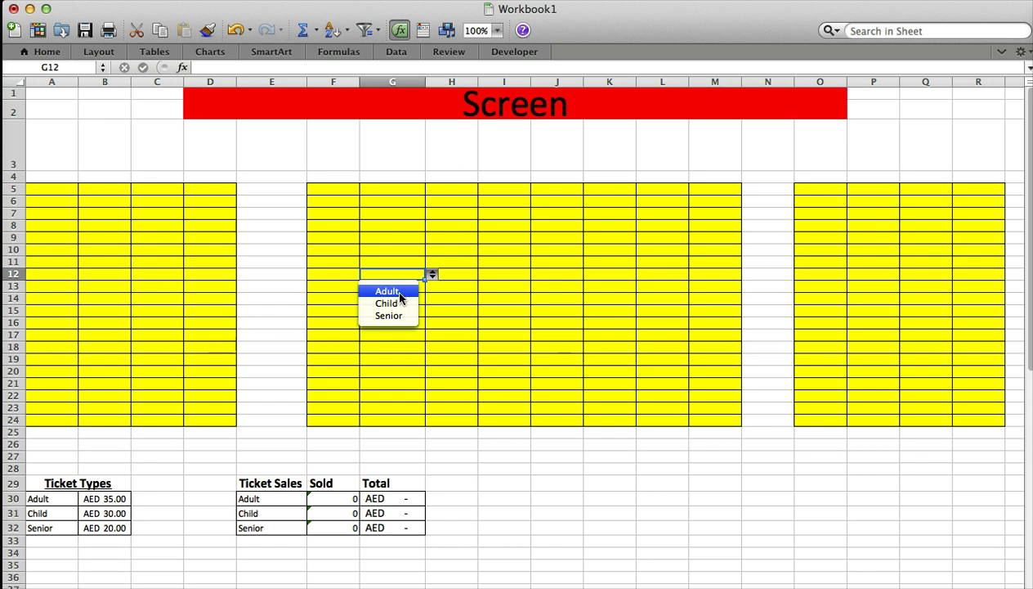
{"action": "left_click", "coordinate": [400, 295]}
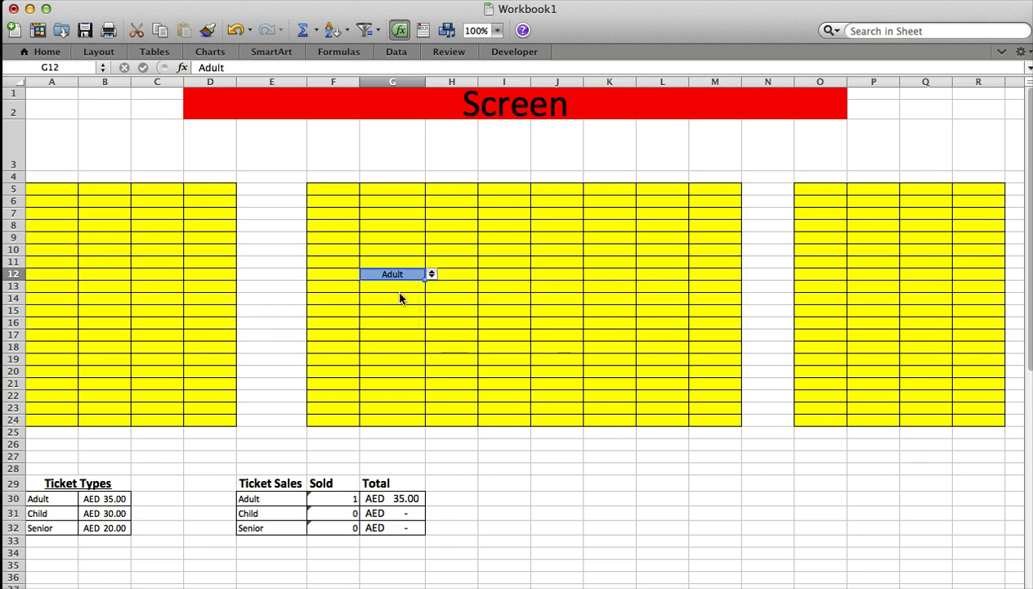
{"action": "left_click", "coordinate": [299, 345]}
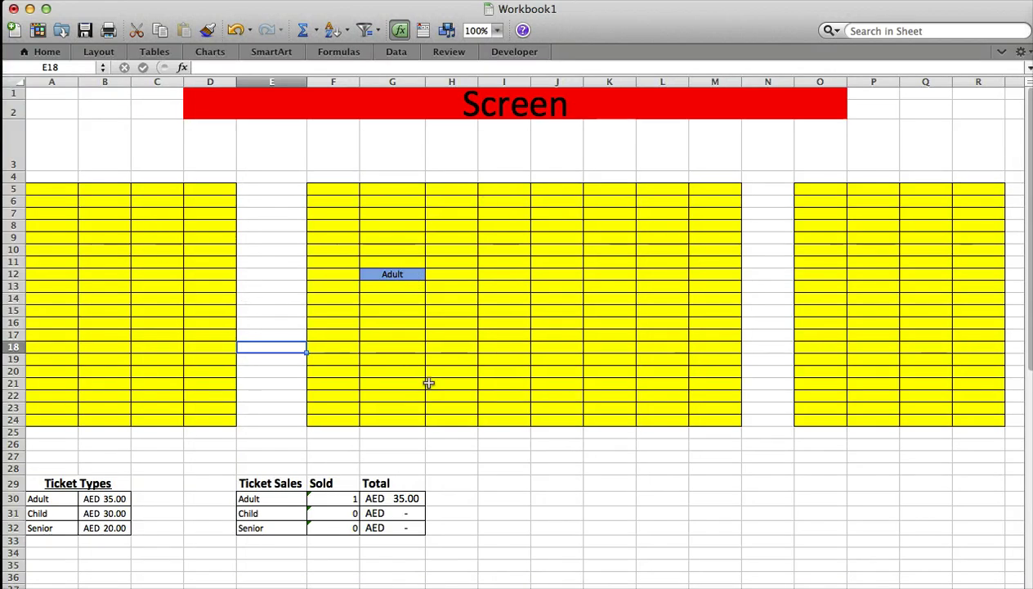
- Book C12 as Senior, K16 as Adult, M18 as Child and I23 as Adult
{"action": "left_click", "coordinate": [159, 275]}
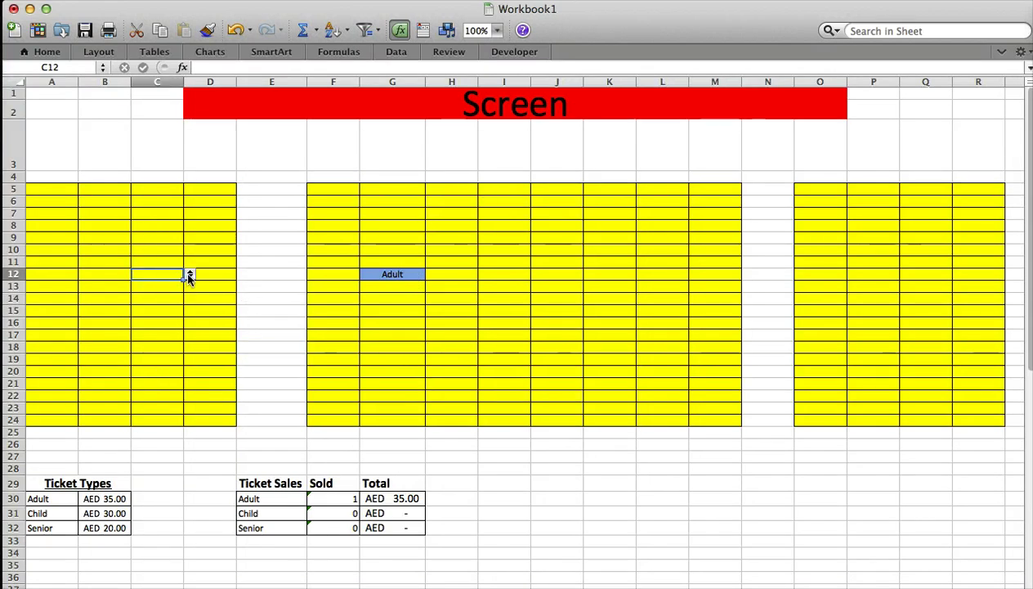
{"action": "left_click", "coordinate": [189, 275]}
{"action": "left_click", "coordinate": [173, 314]}
{"action": "left_click", "coordinate": [609, 321]}
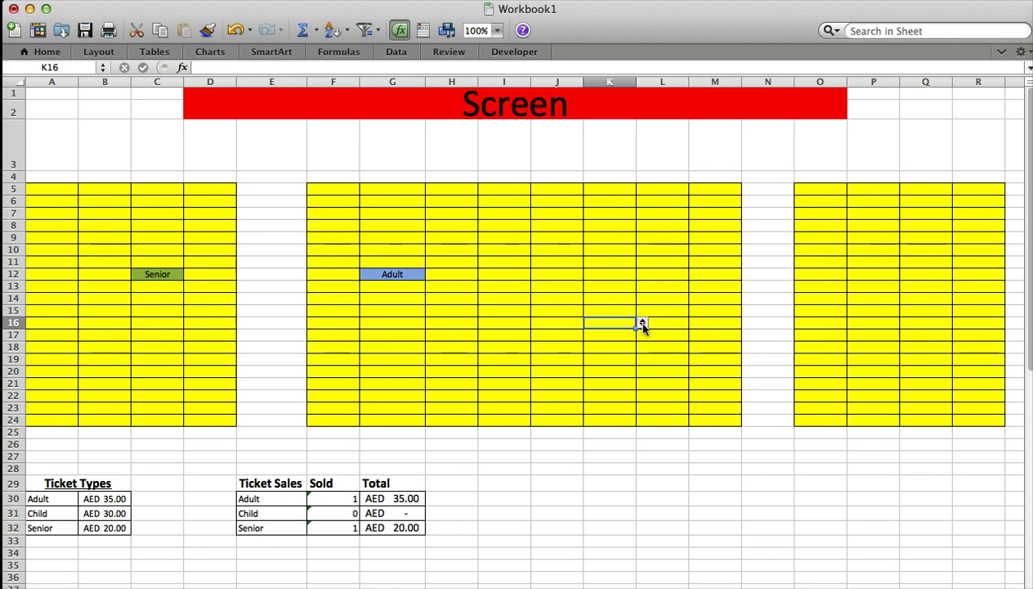
{"action": "left_click", "coordinate": [642, 323]}
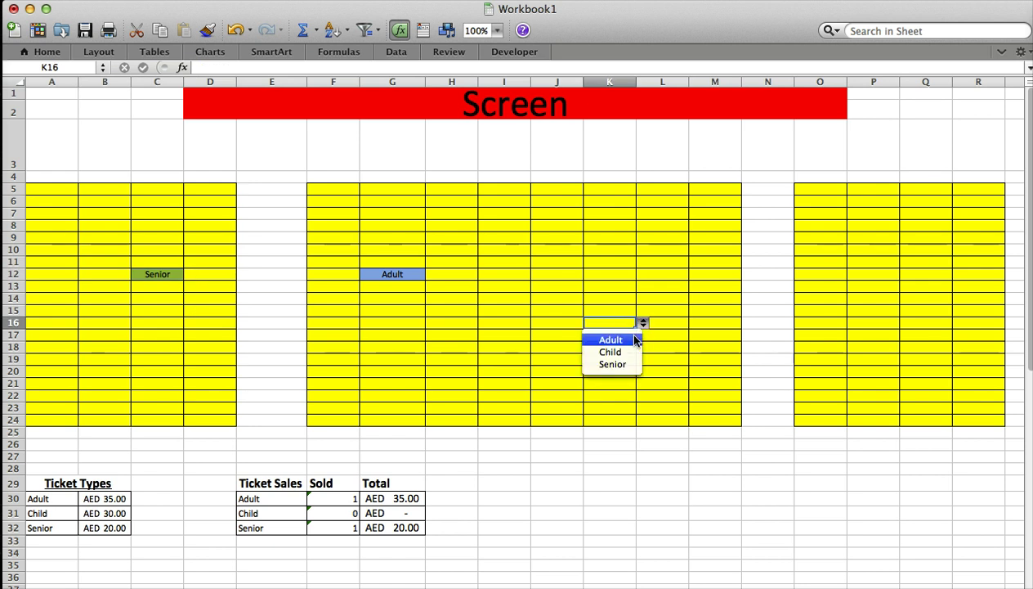
{"action": "left_click", "coordinate": [715, 347]}
{"action": "left_click", "coordinate": [749, 347]}
{"action": "left_click", "coordinate": [738, 376]}
{"action": "left_click", "coordinate": [505, 408]}
{"action": "left_click", "coordinate": [537, 408]}
{"action": "left_click", "coordinate": [503, 421]}
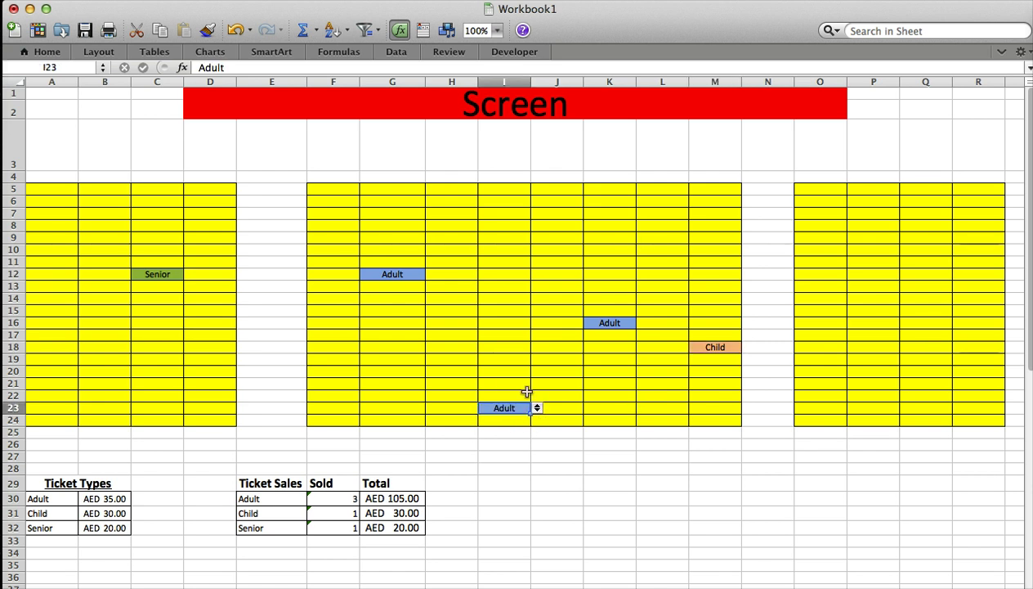
- Book I7 as Senior, D22 as Adult, and Q17 and P8 as Child
{"action": "left_click", "coordinate": [504, 213]}
{"action": "left_click", "coordinate": [537, 214]}
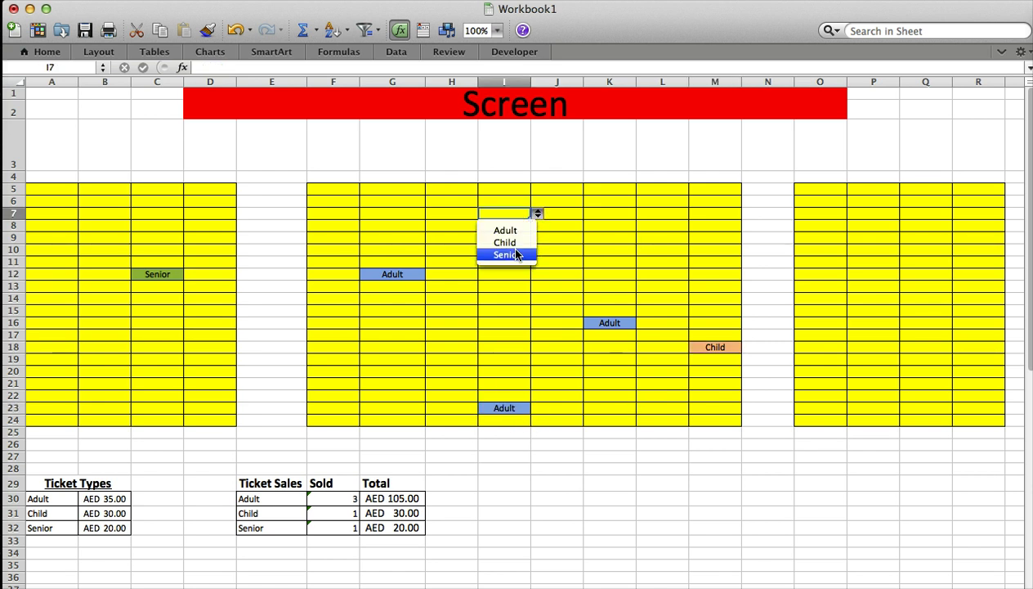
{"action": "left_click", "coordinate": [507, 254]}
{"action": "left_click", "coordinate": [484, 275]}
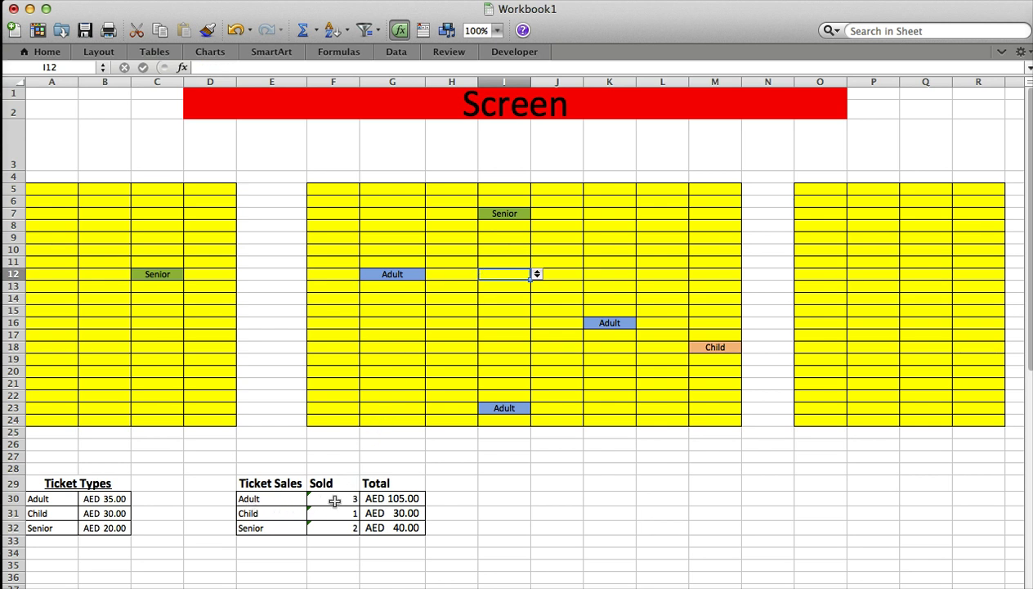
{"action": "left_click", "coordinate": [217, 396]}
{"action": "left_click", "coordinate": [244, 398]}
{"action": "left_click", "coordinate": [211, 412]}
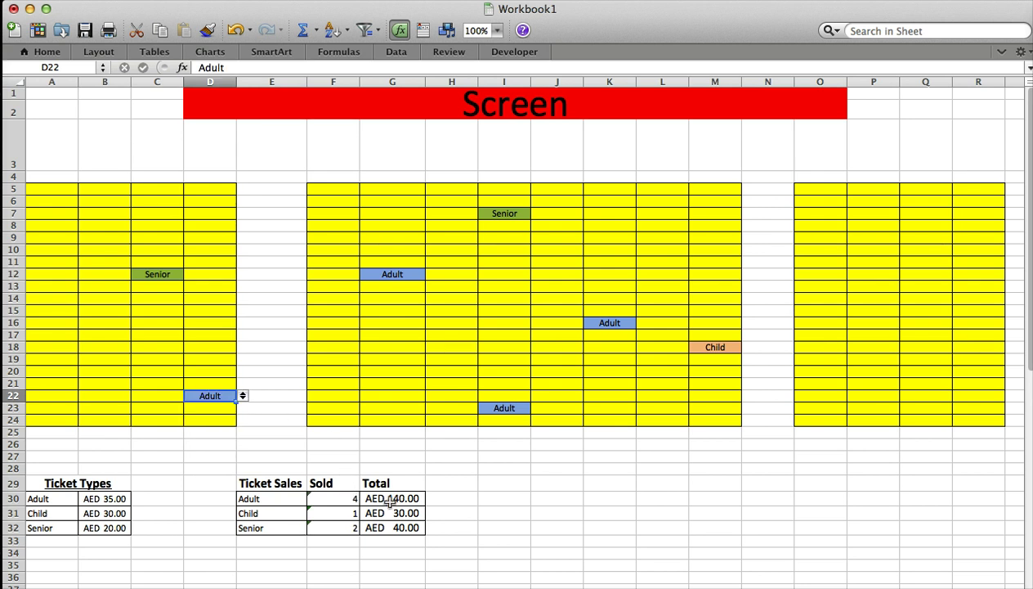
{"action": "left_click", "coordinate": [934, 330]}
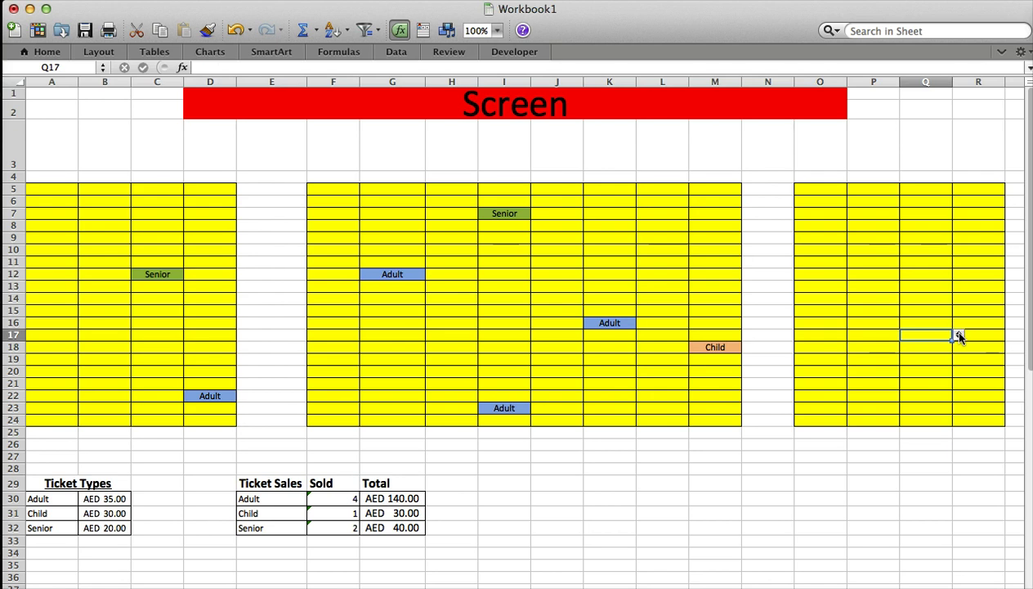
{"action": "left_click", "coordinate": [959, 336]}
{"action": "left_click", "coordinate": [947, 364]}
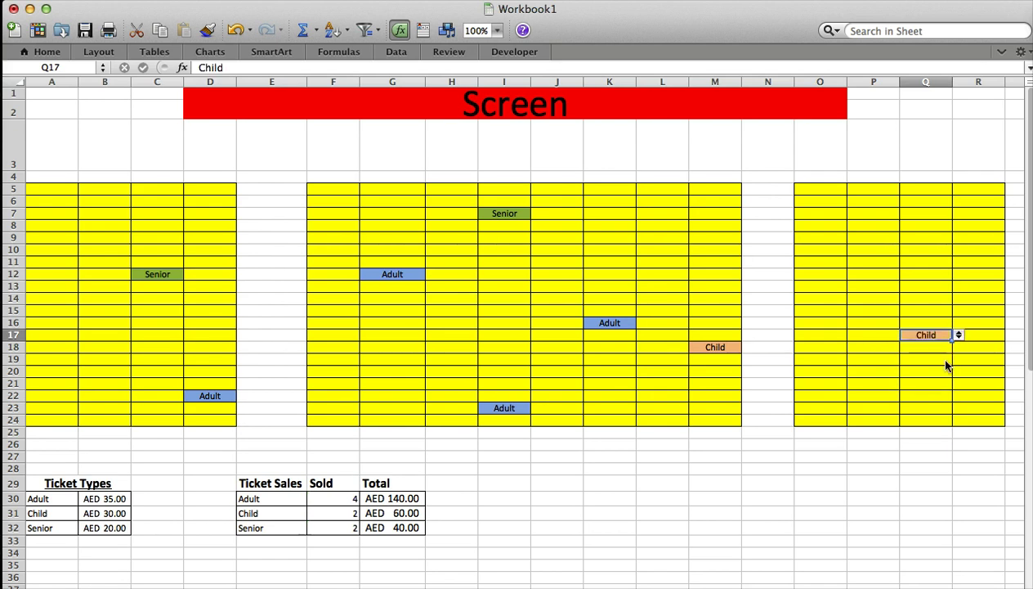
{"action": "left_click", "coordinate": [874, 227]}
{"action": "left_click", "coordinate": [907, 226]}
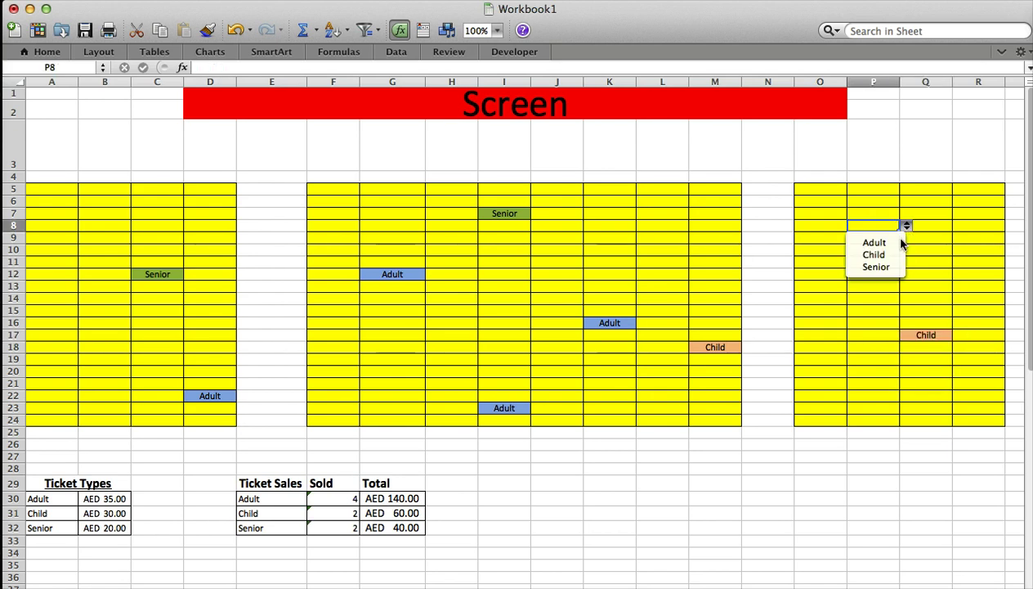
{"action": "left_click", "coordinate": [874, 254]}
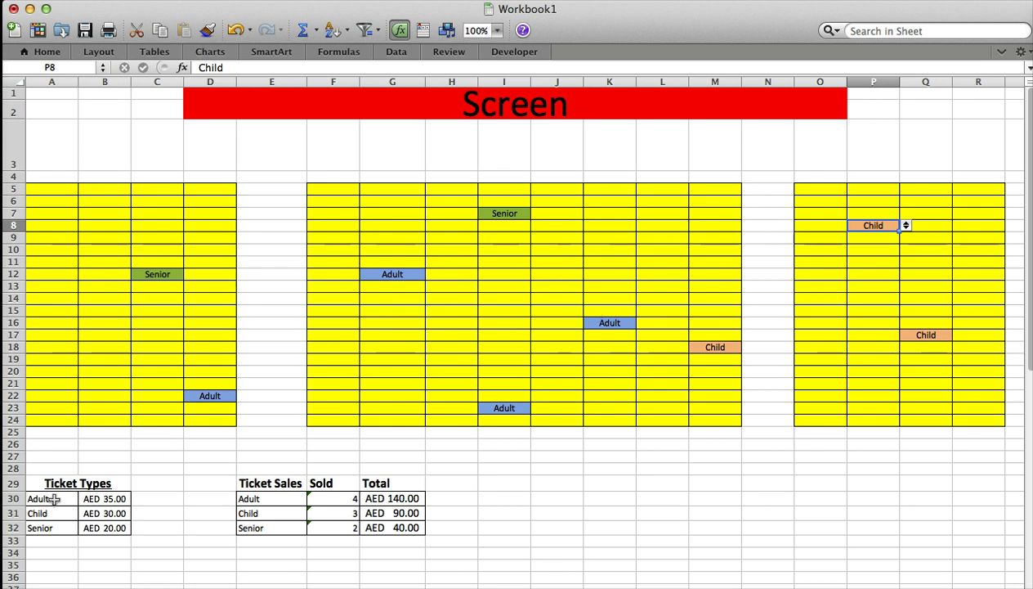
{"action": "left_click", "coordinate": [114, 307]}
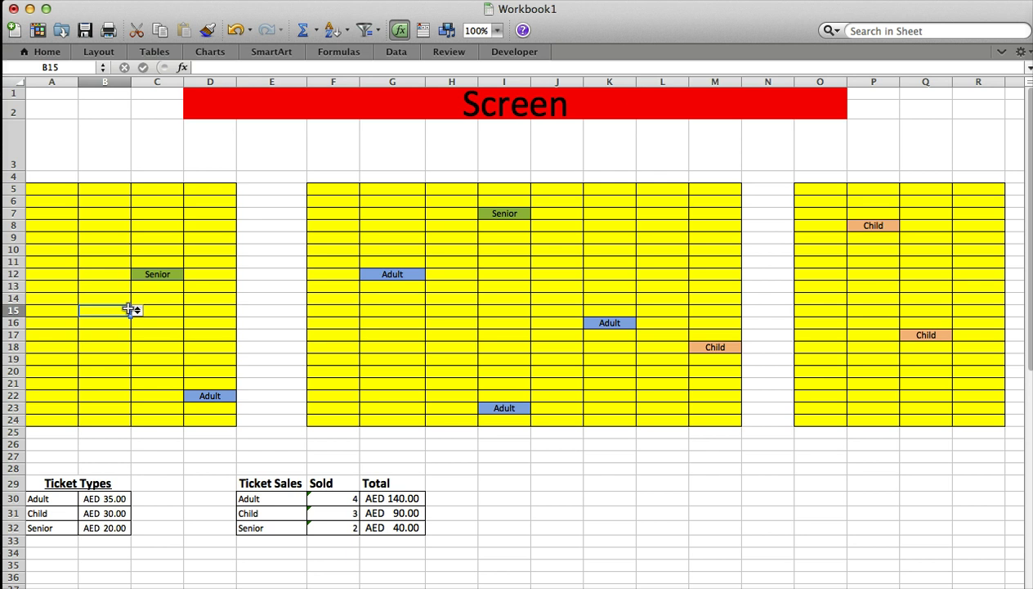